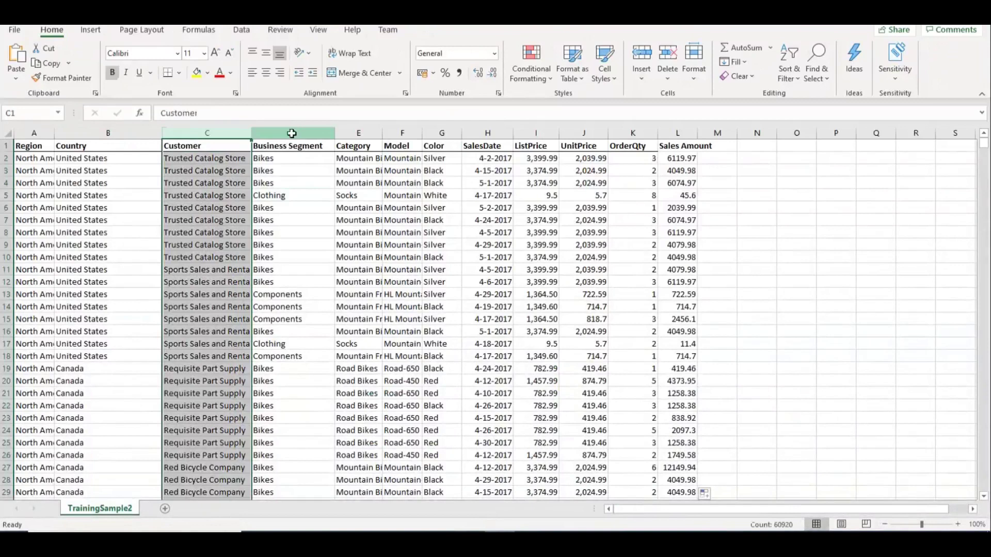
- Highlight the OrderQty column and the Sales Amount column in the sales data sheet to examine them
click(644, 133)
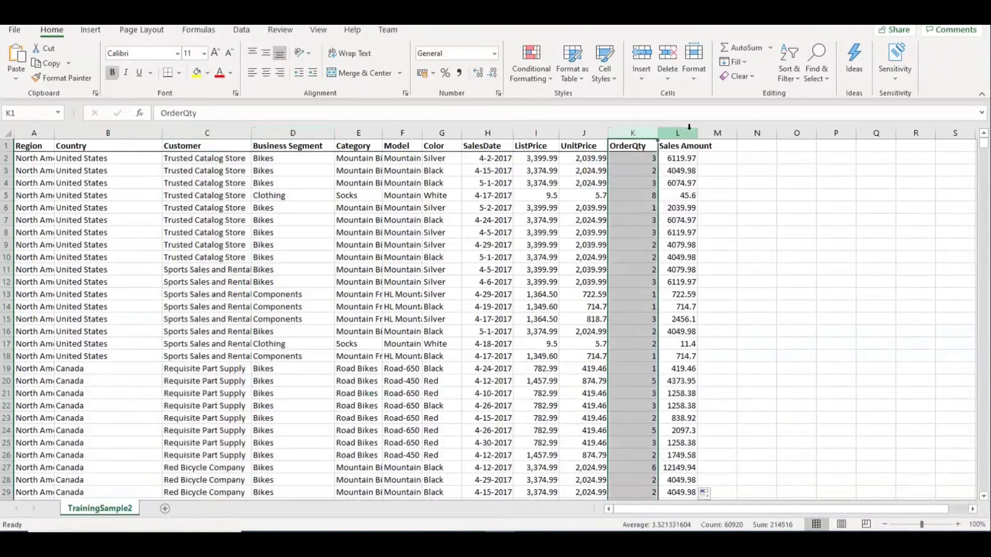
click(687, 132)
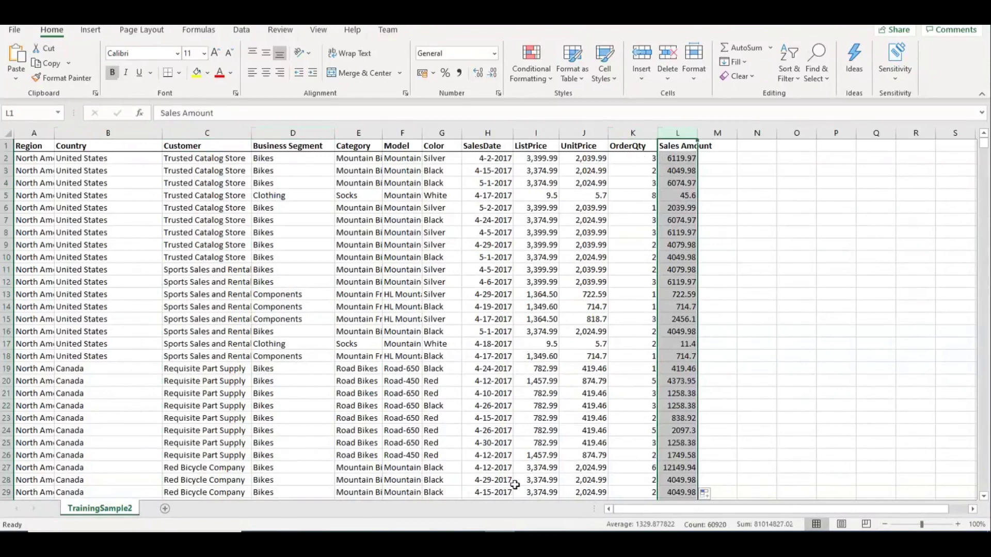
- Switch to the PowerPoint presentation and present slide 2 with the customer clusters scatter chart
mouse_move(469, 544)
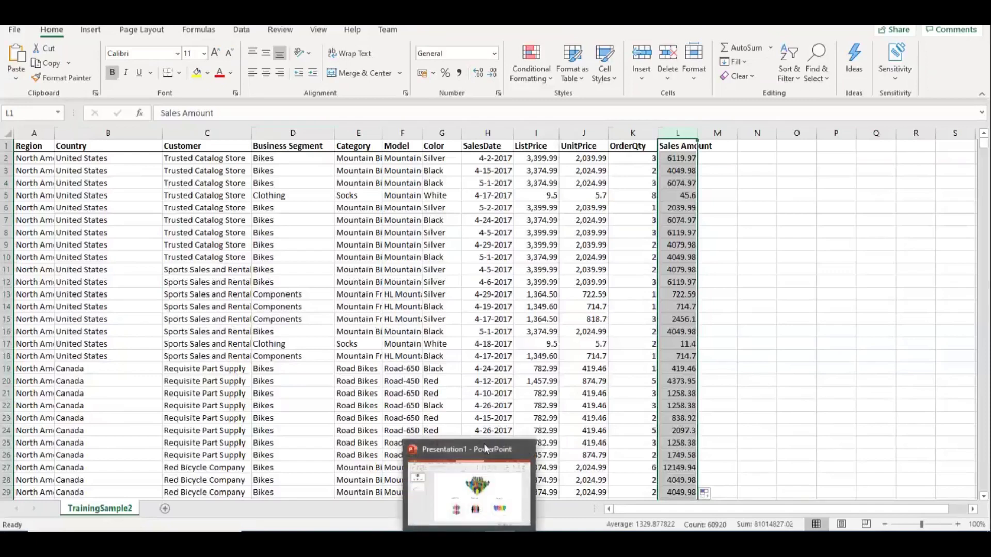
click(484, 500)
click(83, 234)
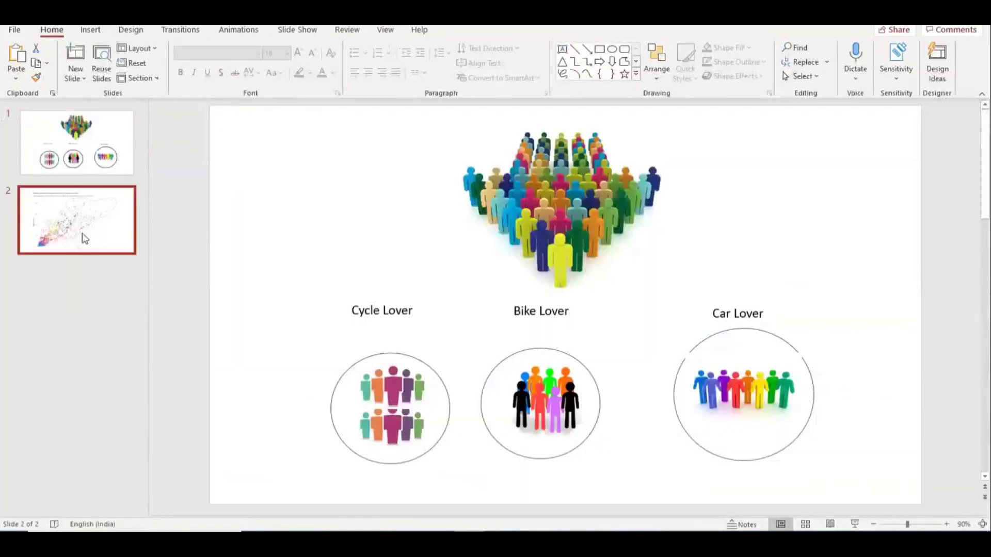
click(854, 524)
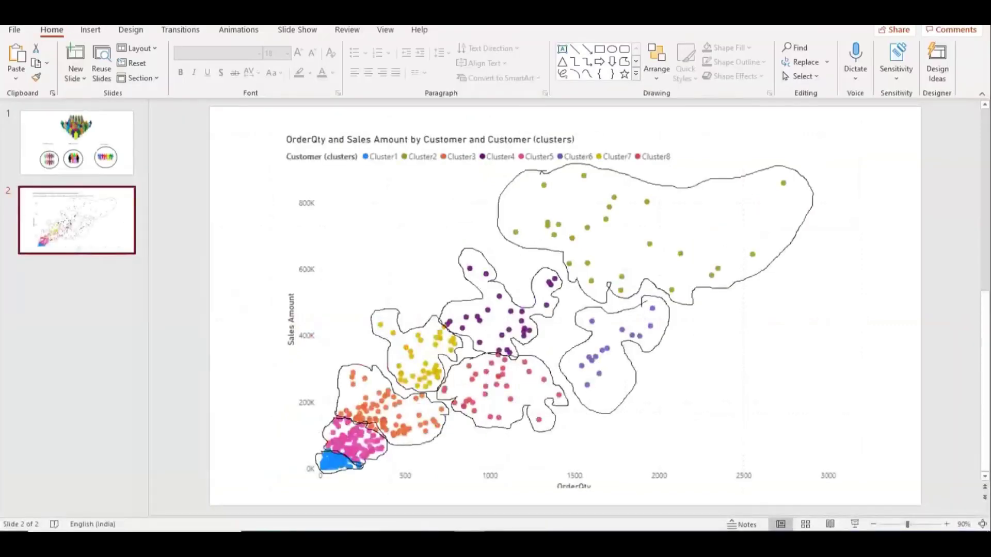
- Switch to the Power BI Desktop report, add a scatter chart and size it to about two-thirds of the page below the title banner
mouse_move(438, 545)
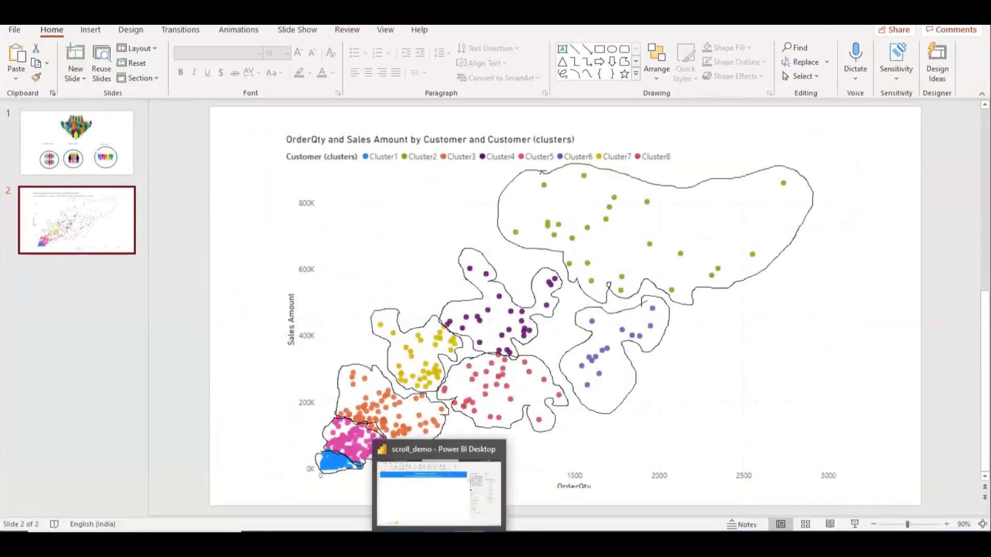
click(438, 493)
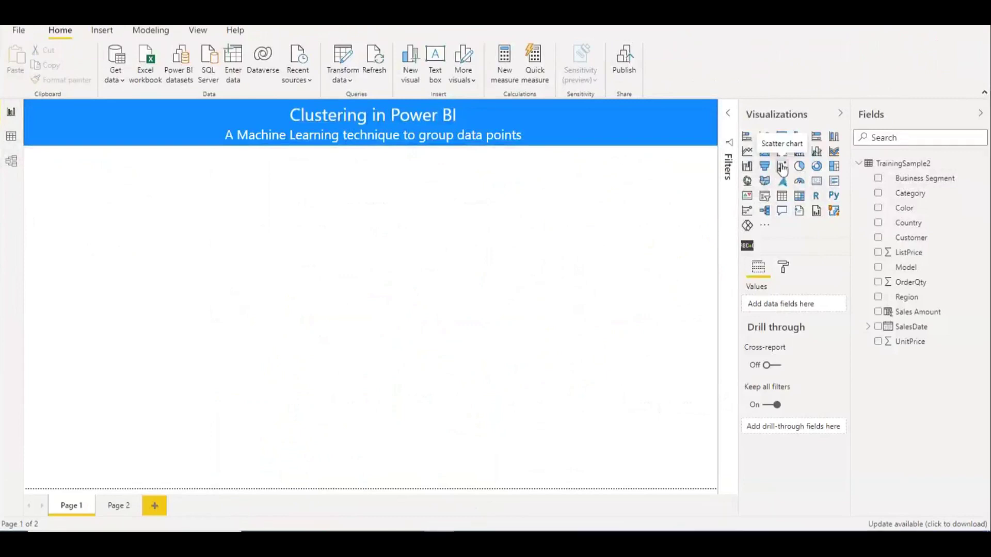
click(782, 168)
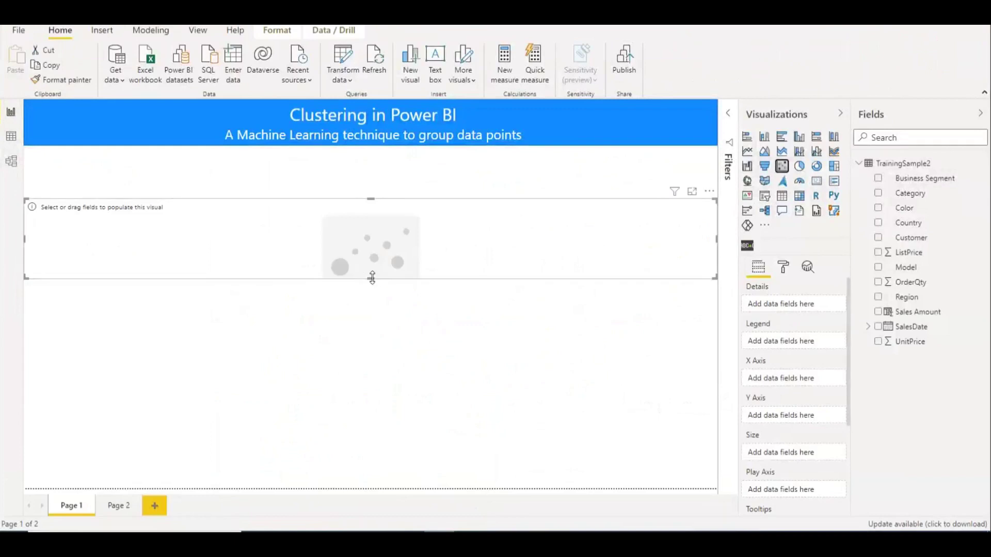
drag(371, 282, 364, 304)
drag(363, 396, 371, 482)
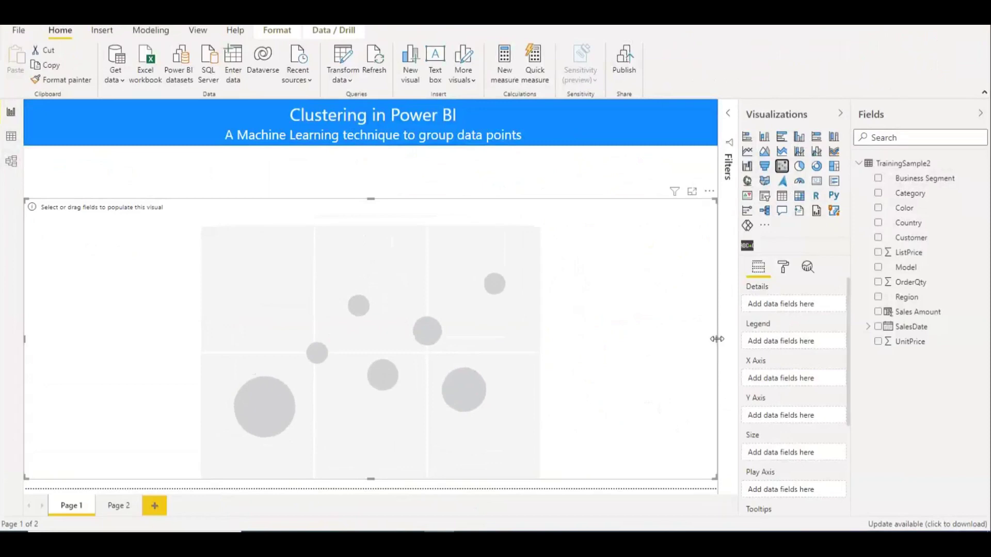
drag(716, 339, 340, 318)
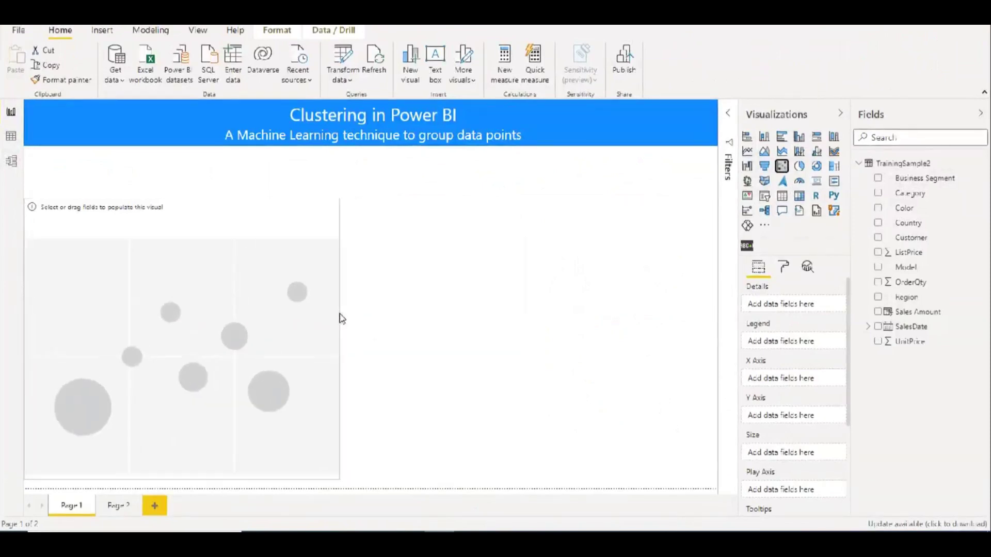
drag(181, 200, 187, 152)
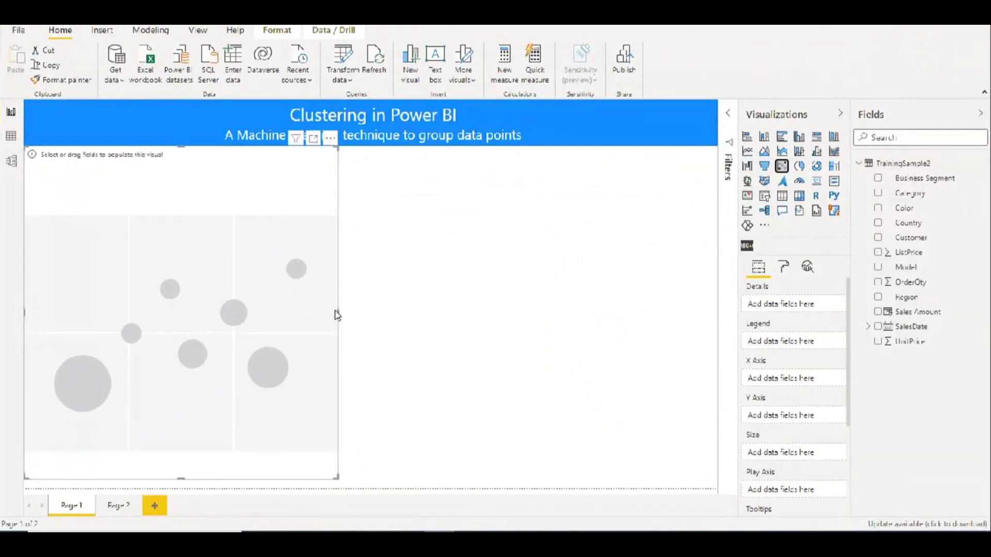
drag(336, 311, 514, 307)
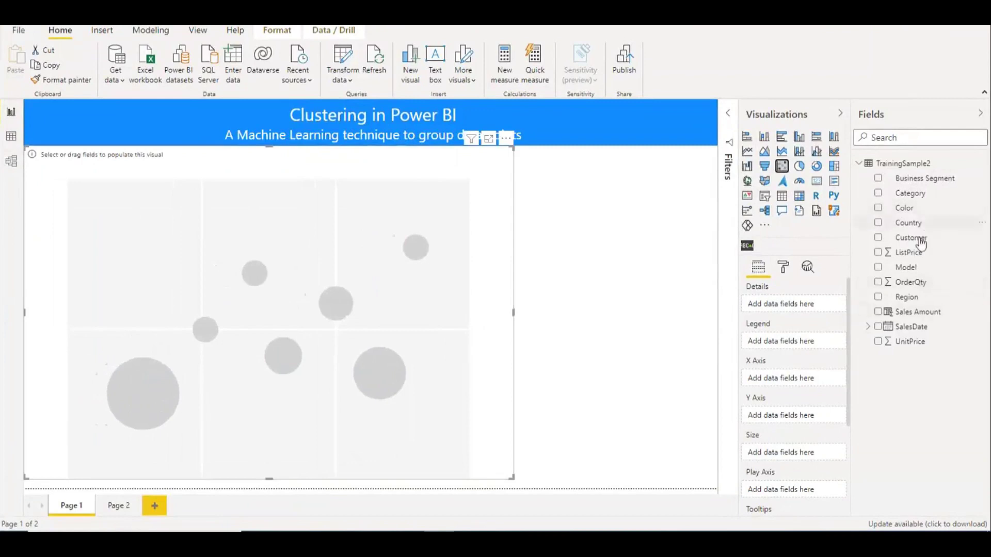
- Assign Customer to the scatter chart's details, OrderQty to its X axis and Sales Amount to its Y axis
drag(919, 242, 769, 305)
drag(899, 241, 791, 308)
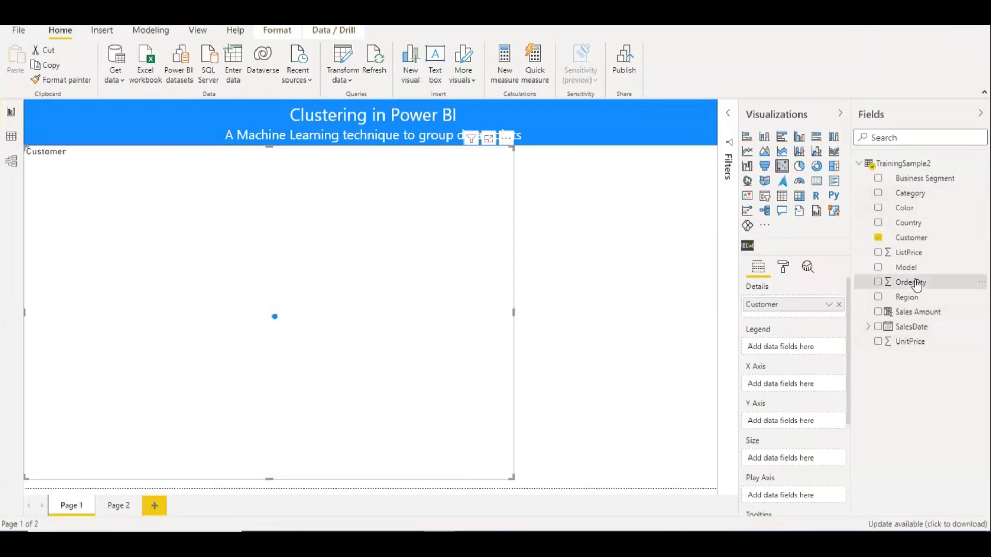
drag(911, 282, 792, 385)
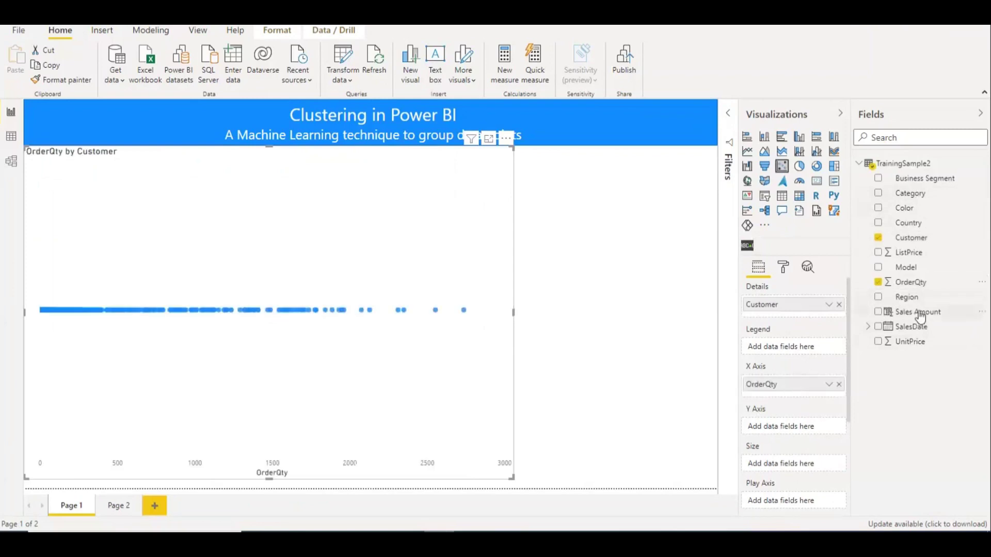
drag(920, 315, 792, 423)
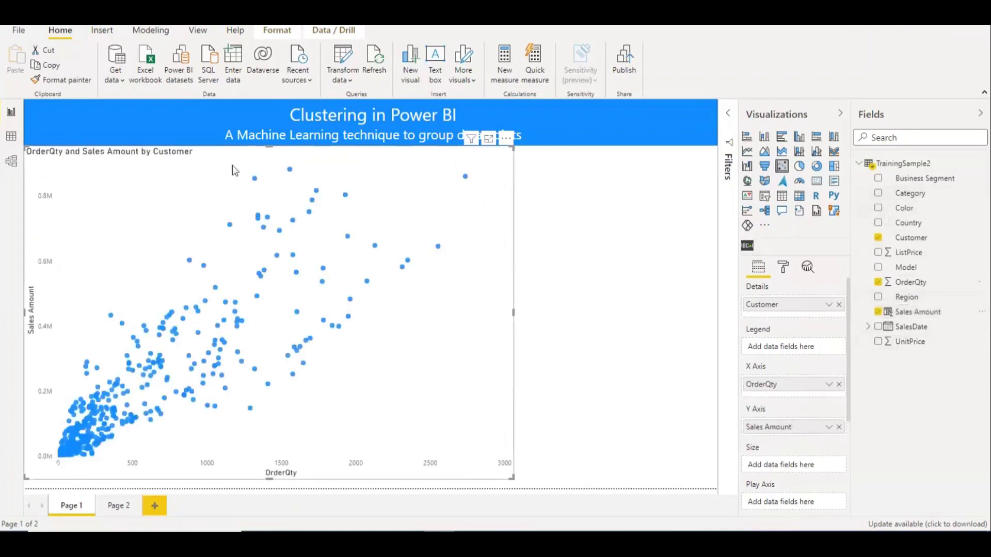
- Narrow the scatter chart slightly and add a matrix visual in the empty space beside it
mouse_move(301, 314)
mouse_move(514, 312)
mouse_down()
mouse_move(558, 320)
mouse_move(502, 314)
mouse_up()
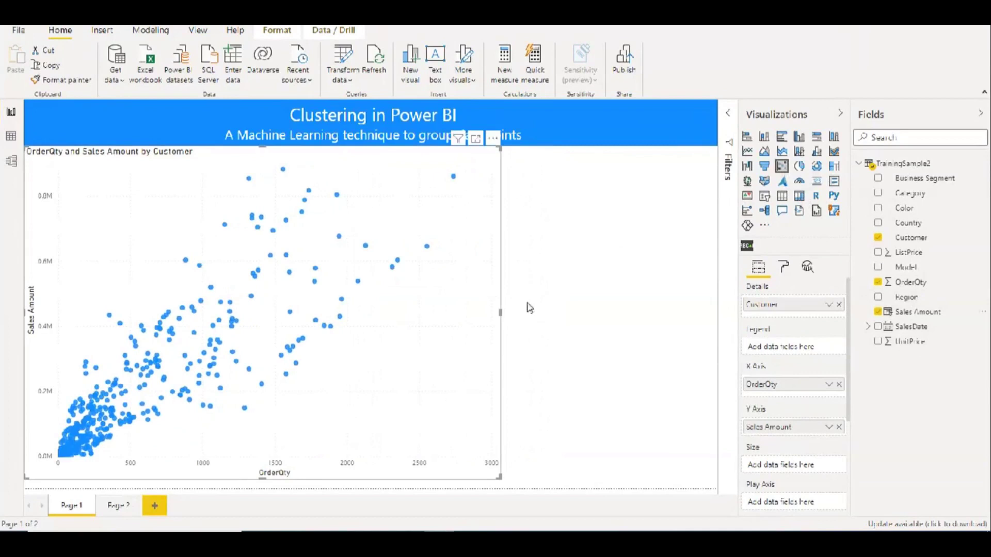
click(610, 195)
click(799, 196)
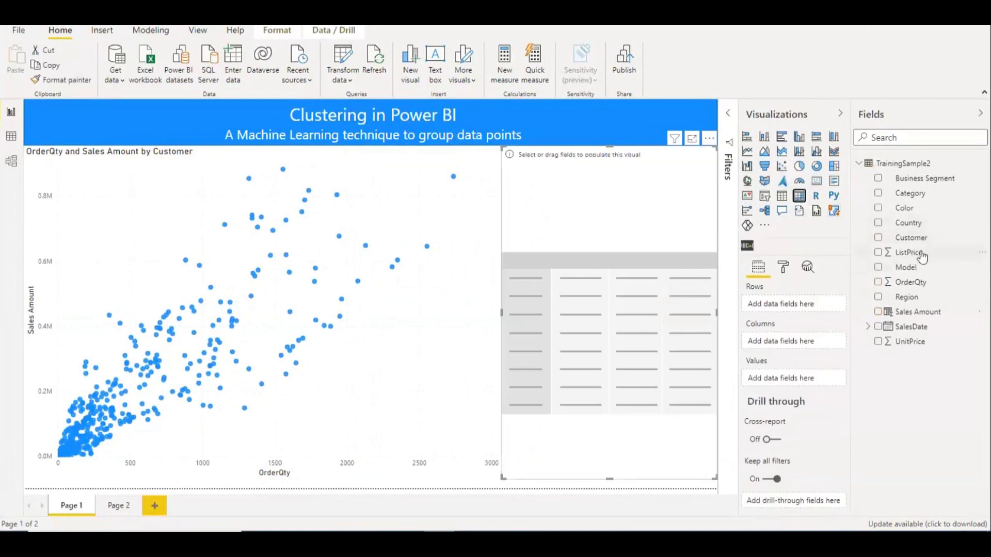
- Populate the matrix with Business Segment as rows and OrderQty and Sales Amount as values
drag(937, 183, 779, 303)
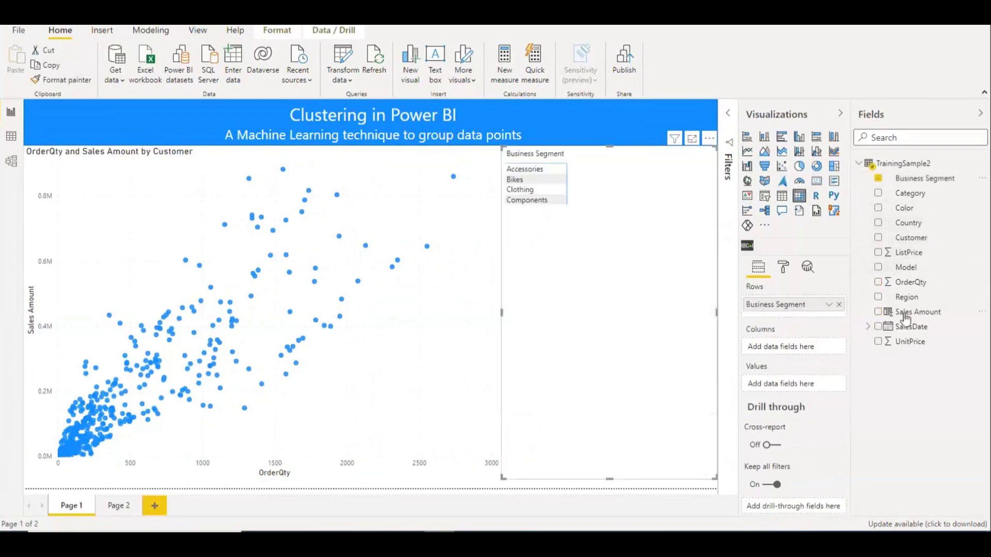
drag(916, 285, 801, 387)
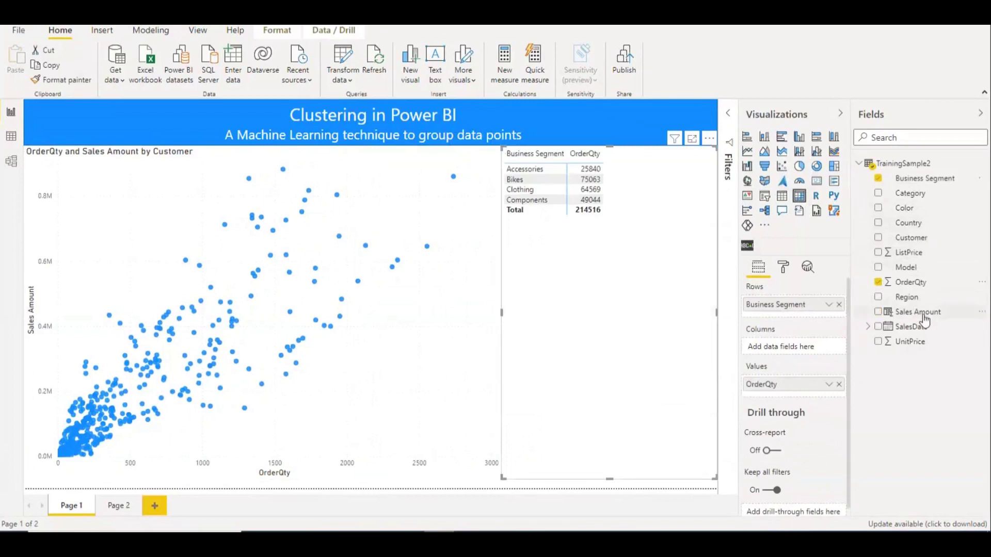
drag(928, 317, 800, 395)
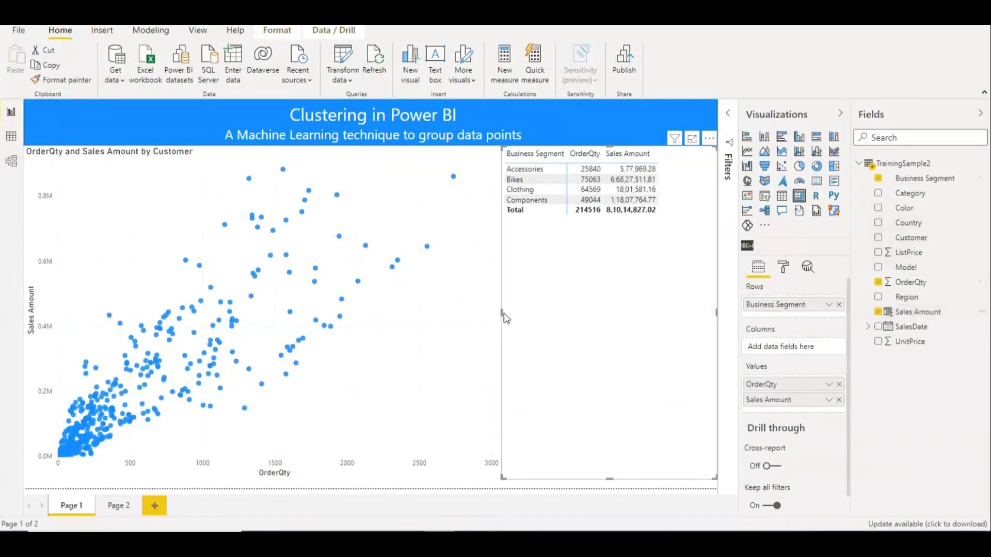
- Narrow the matrix to leave a gap beside the scatter chart, and lower the scatter chart's top edge slightly below the banner
drag(503, 314, 520, 316)
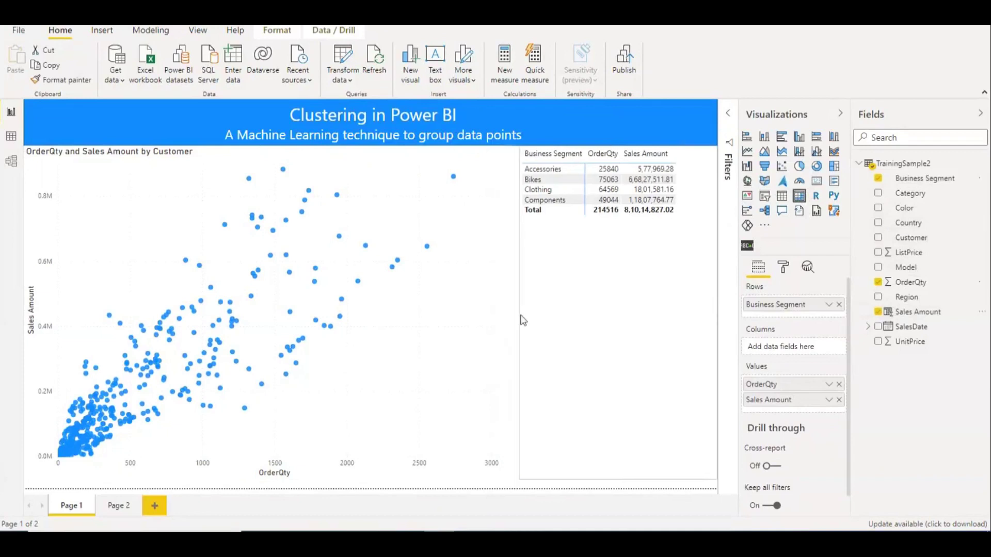
click(470, 347)
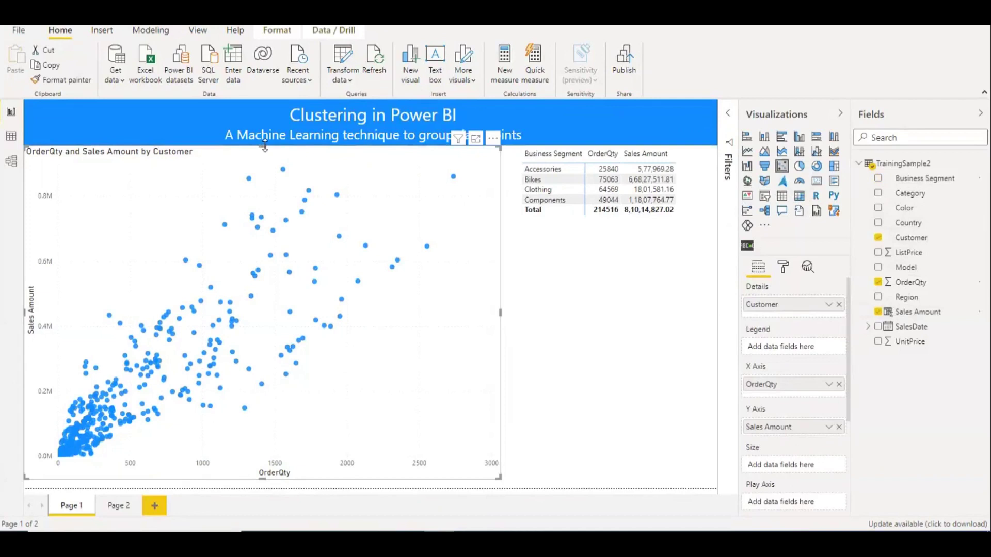
drag(264, 147, 265, 166)
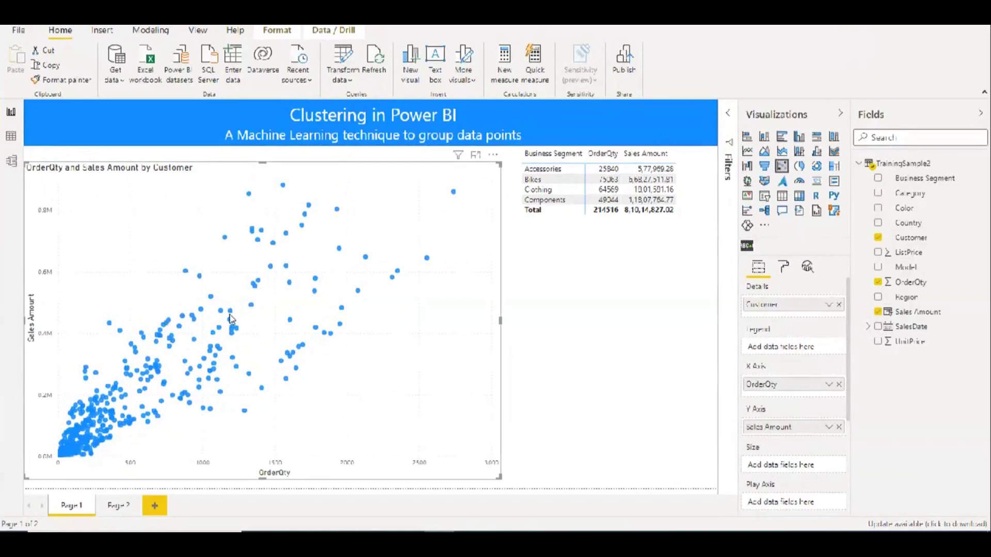
- Automatically find clusters in the scatter chart, keeping the name Customer (clusters) and the number of clusters on Auto
click(493, 155)
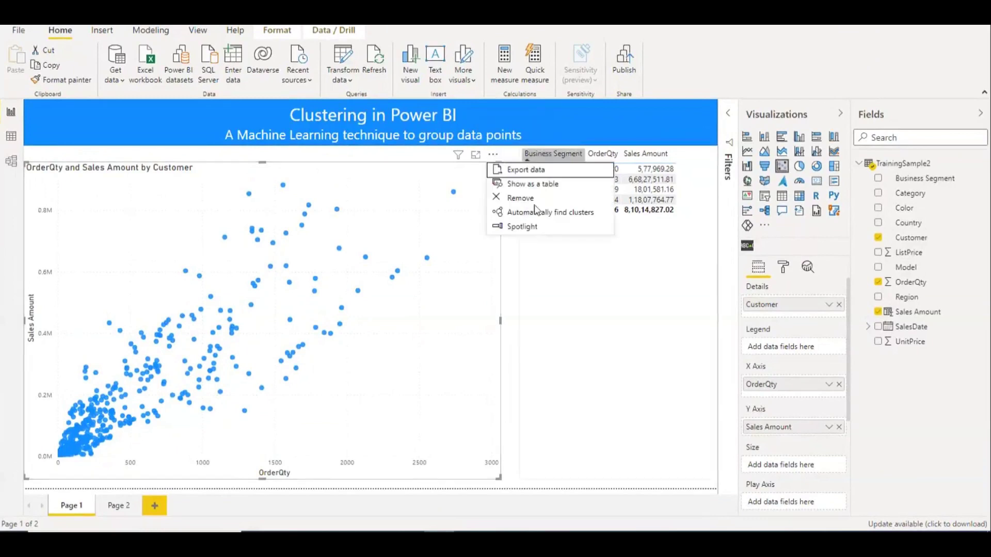
click(579, 215)
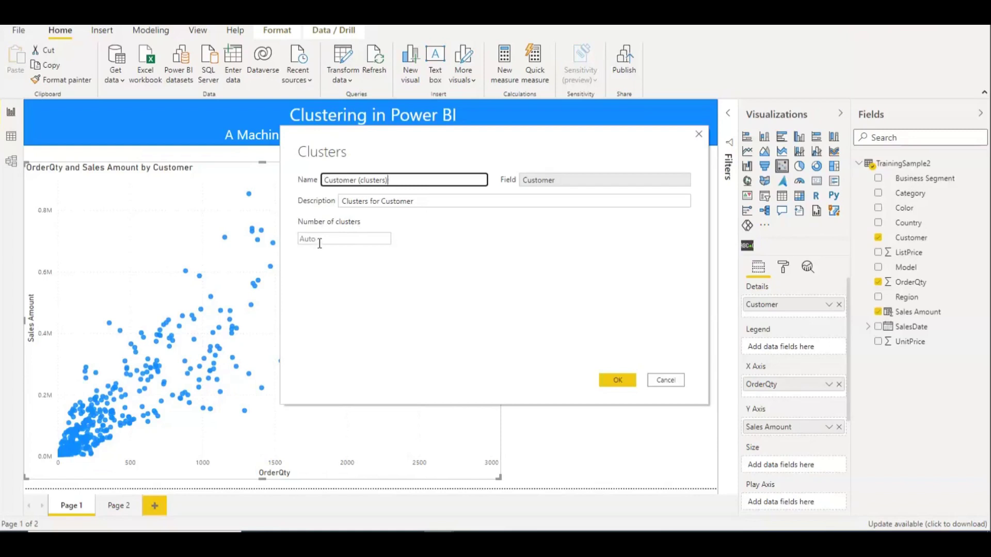
click(621, 379)
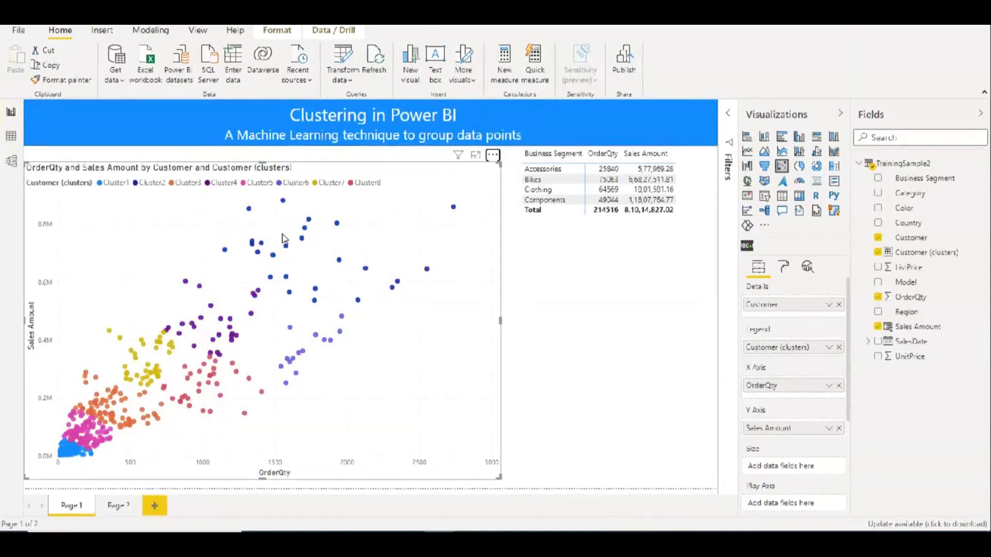
- Change the data color of Cluster2 in the scatter chart, trying light blue and settling on bright green
click(783, 266)
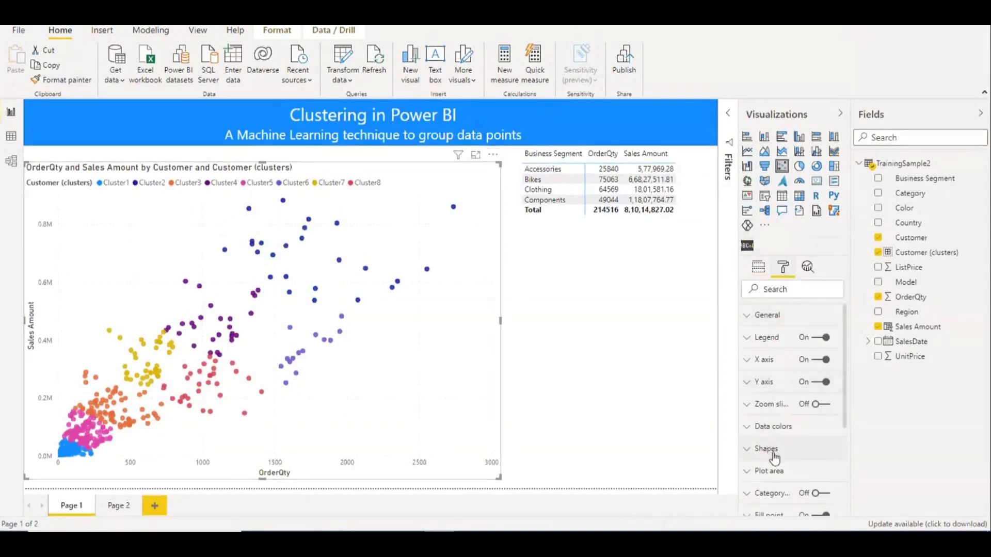
click(749, 431)
scroll(805, 451, down, 3)
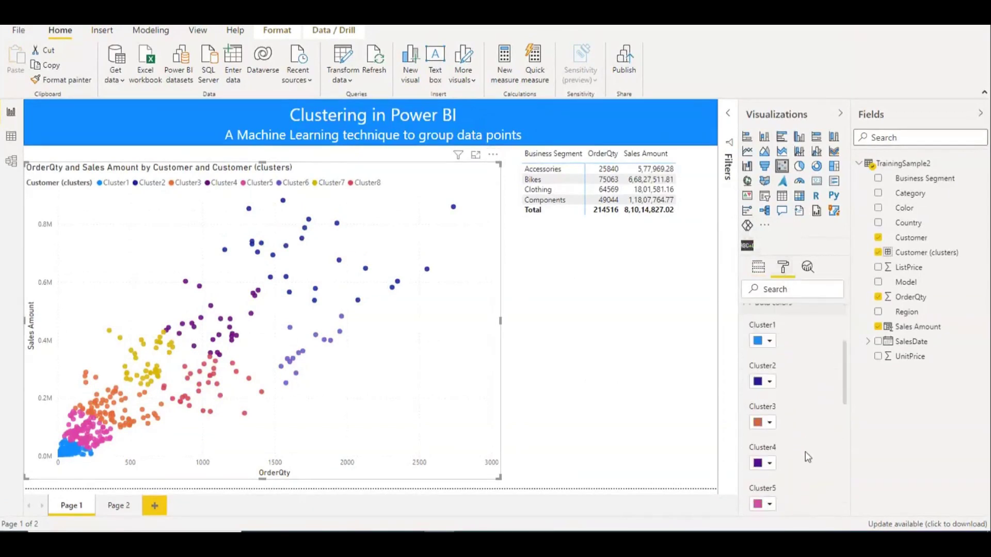
click(771, 390)
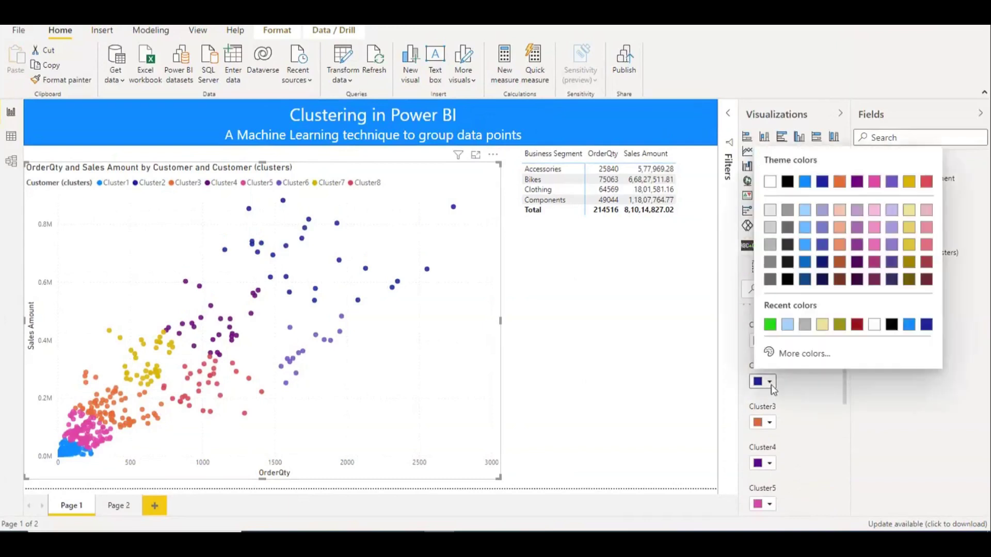
click(805, 211)
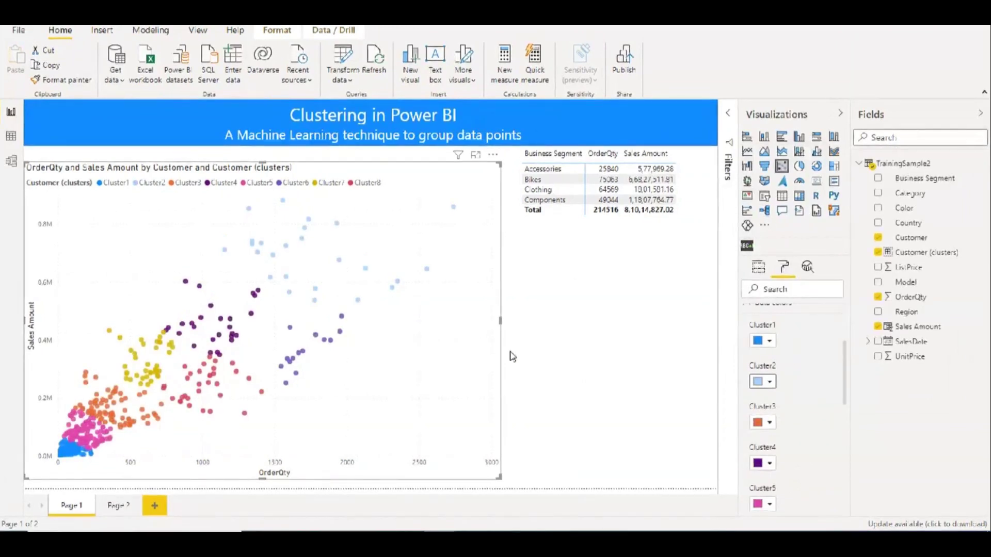
click(769, 382)
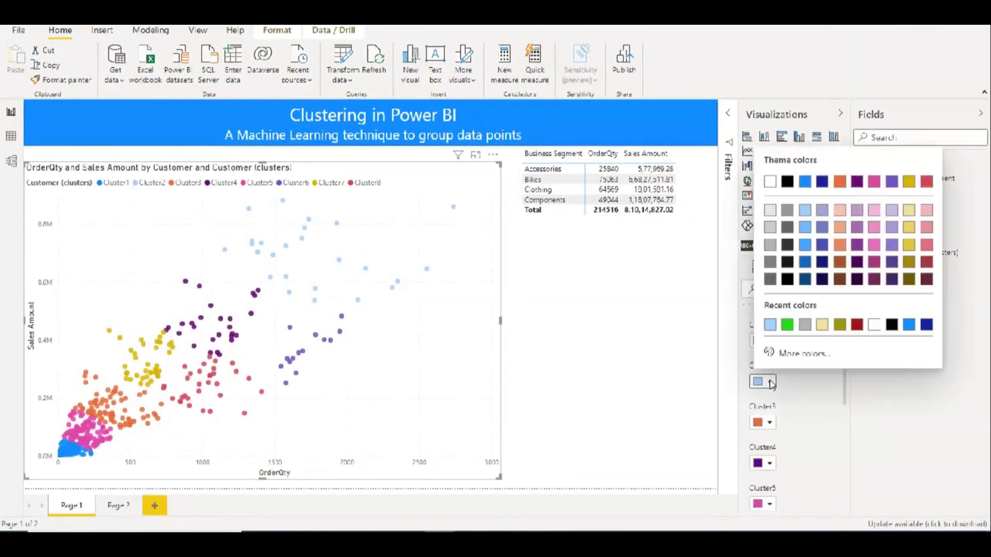
click(787, 324)
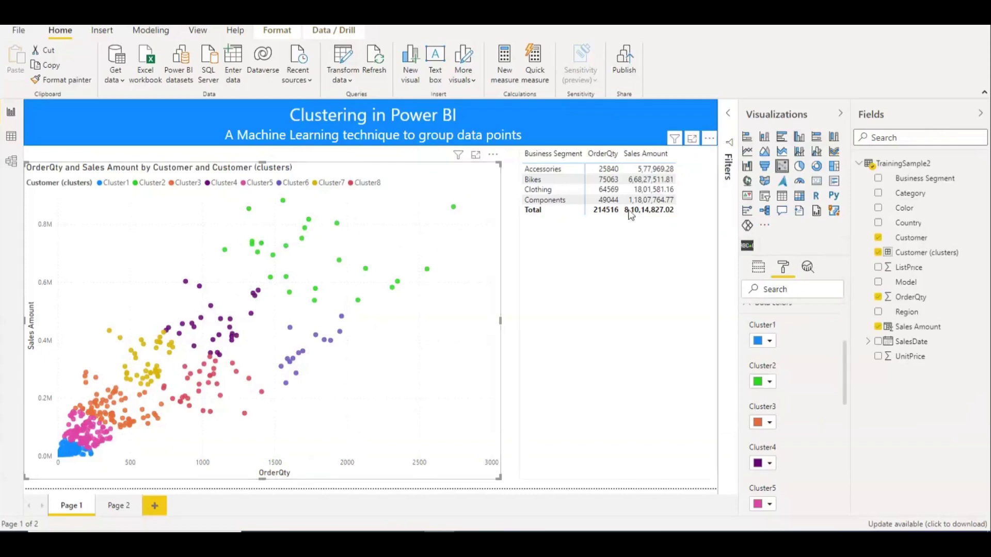
- Select the matrix briefly, and display the scatter chart's field assignments to examine how the clusters field is used
click(600, 208)
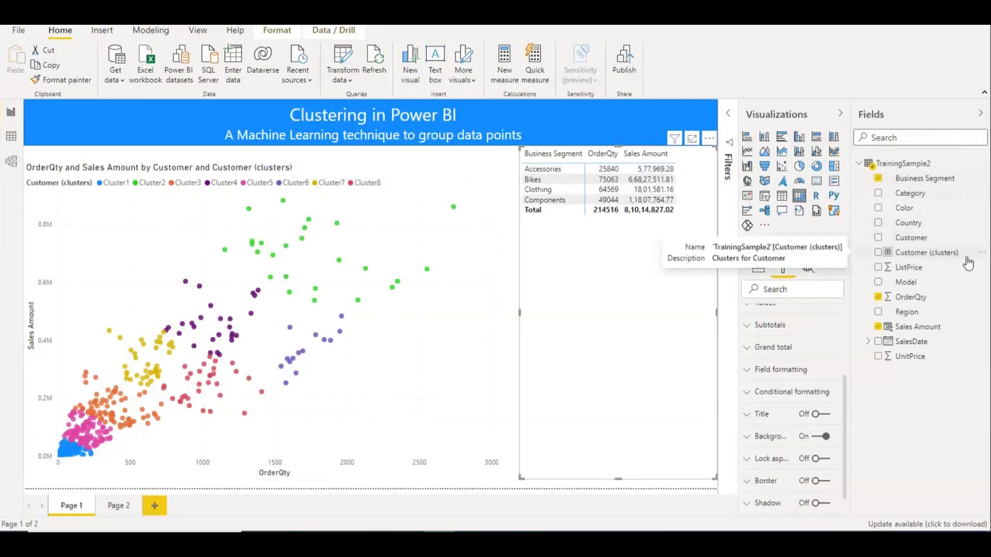
click(454, 280)
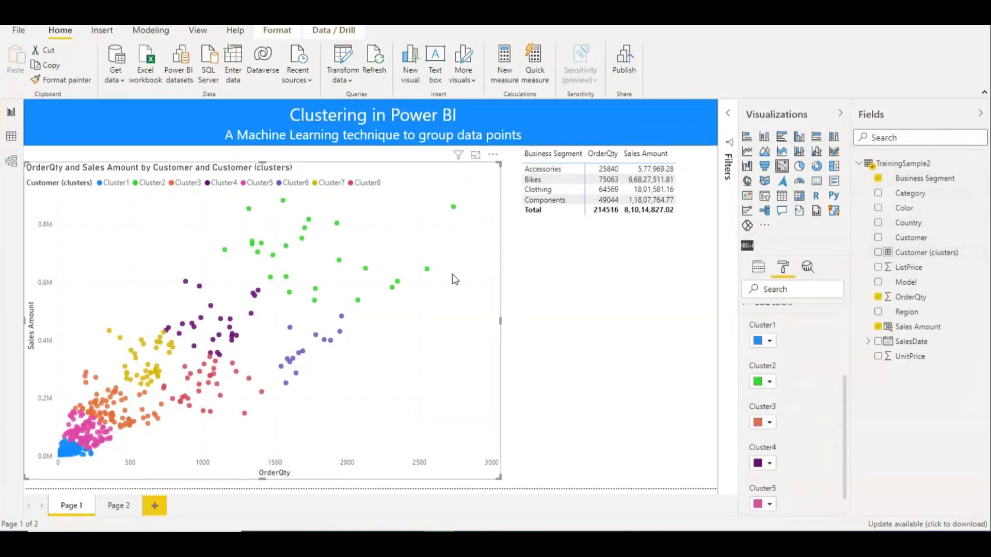
click(757, 268)
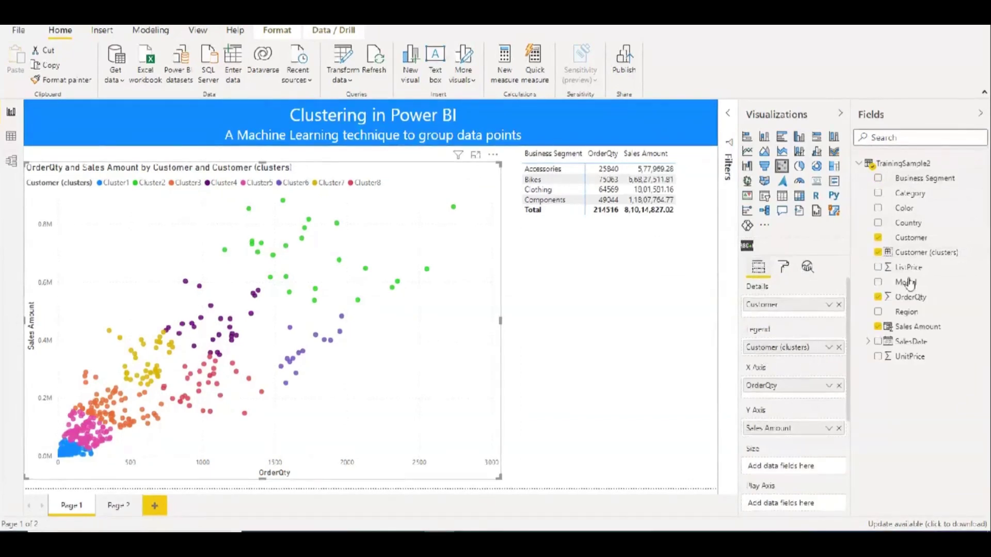
- Remove Customer (clusters) from the scatter chart's legend, and assign it to the legend again
click(838, 347)
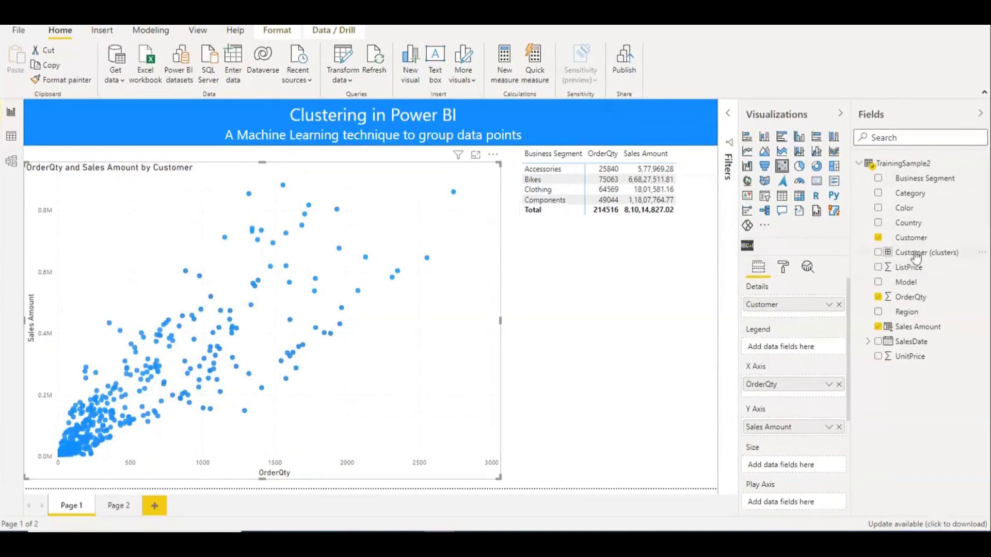
drag(852, 302, 787, 346)
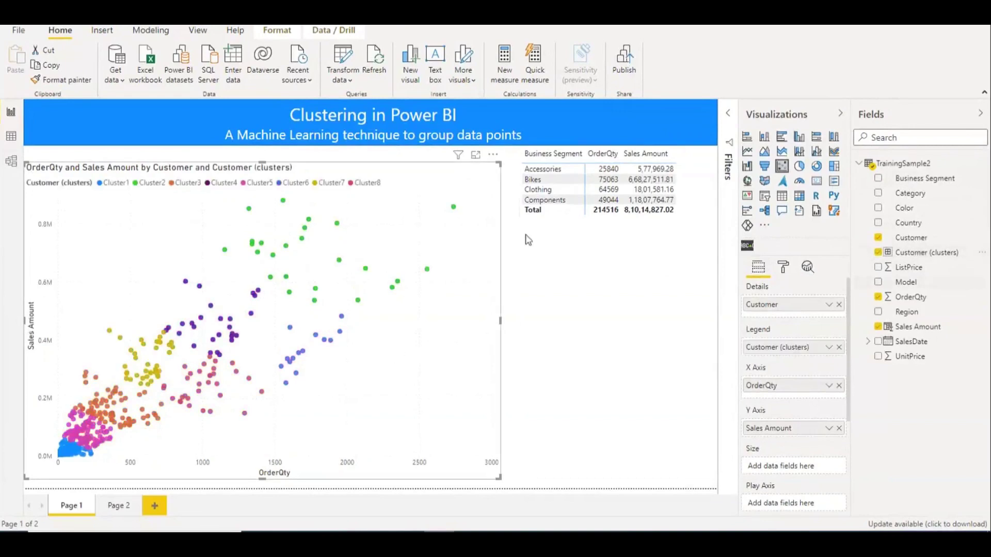
- Add Customer (clusters) to the matrix rows above Business Segment, and expand Cluster1 to show its business segments
click(644, 202)
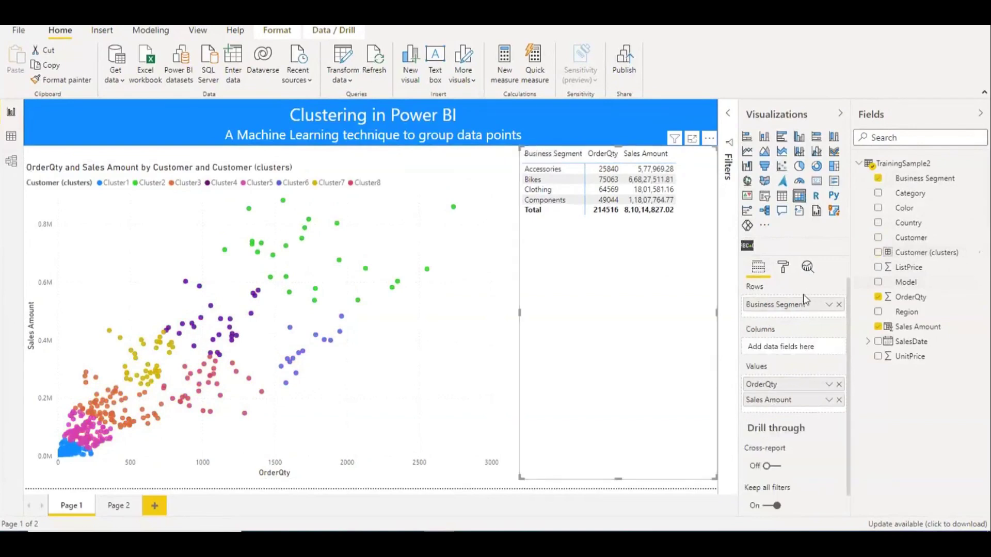
drag(927, 254, 800, 305)
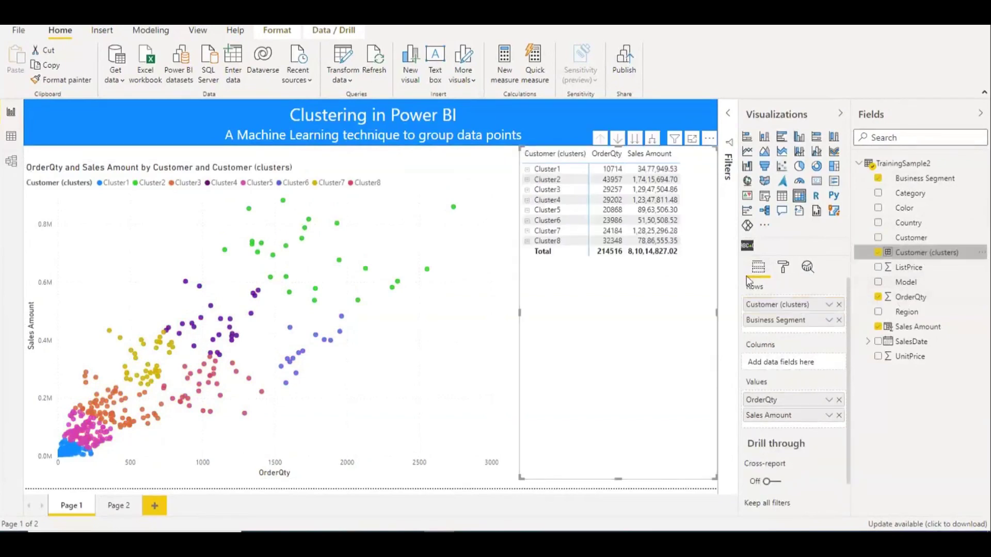
click(528, 171)
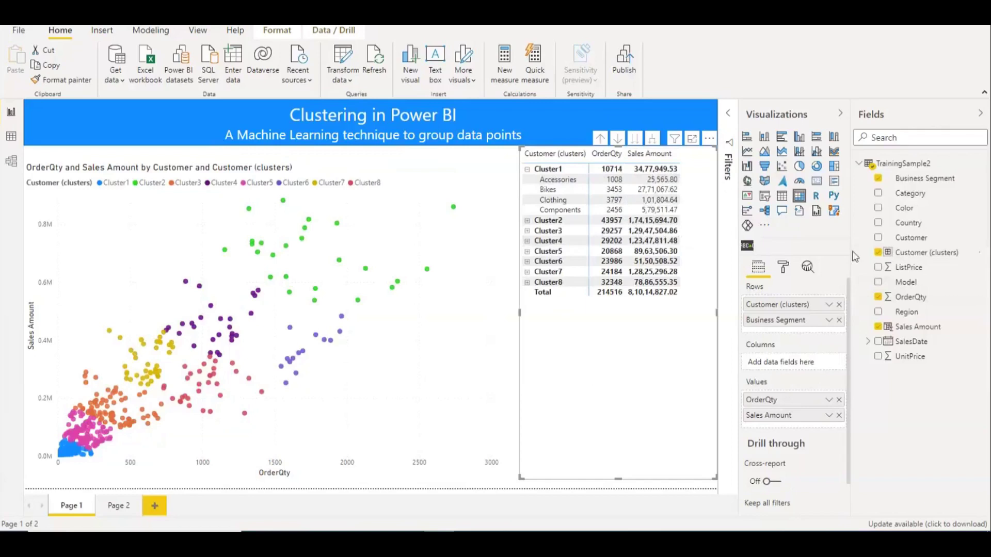
- Collapse the Fields and Visualizations panes to give the report page more room
click(979, 115)
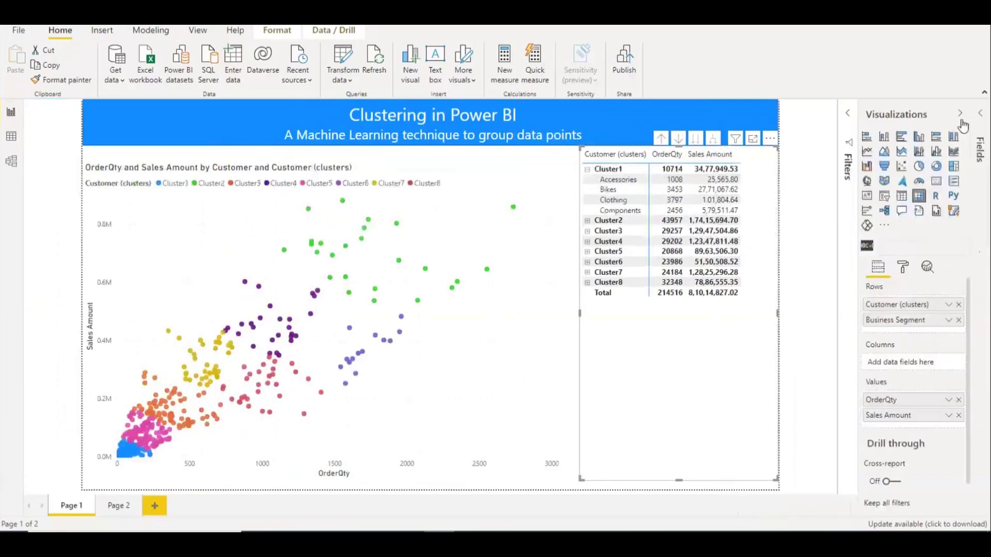
click(959, 113)
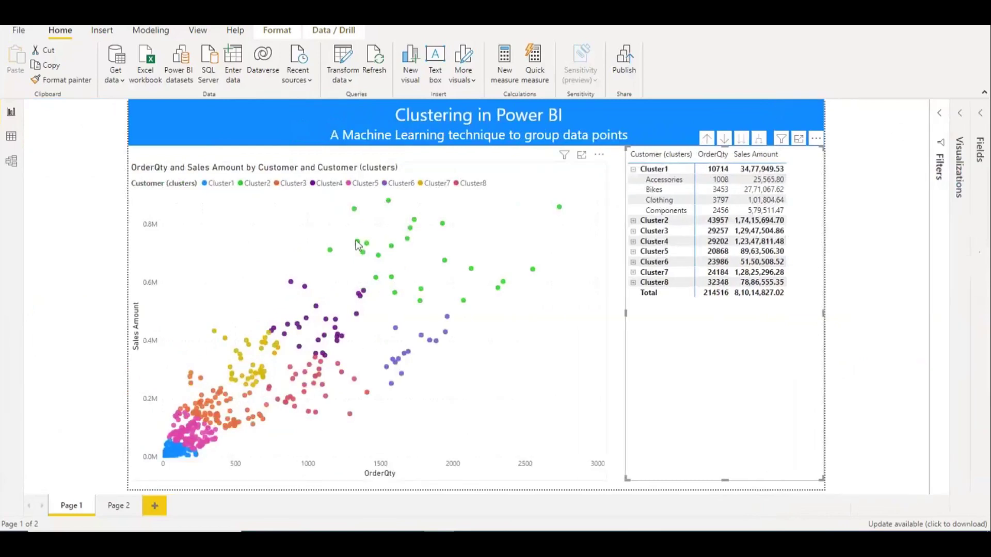